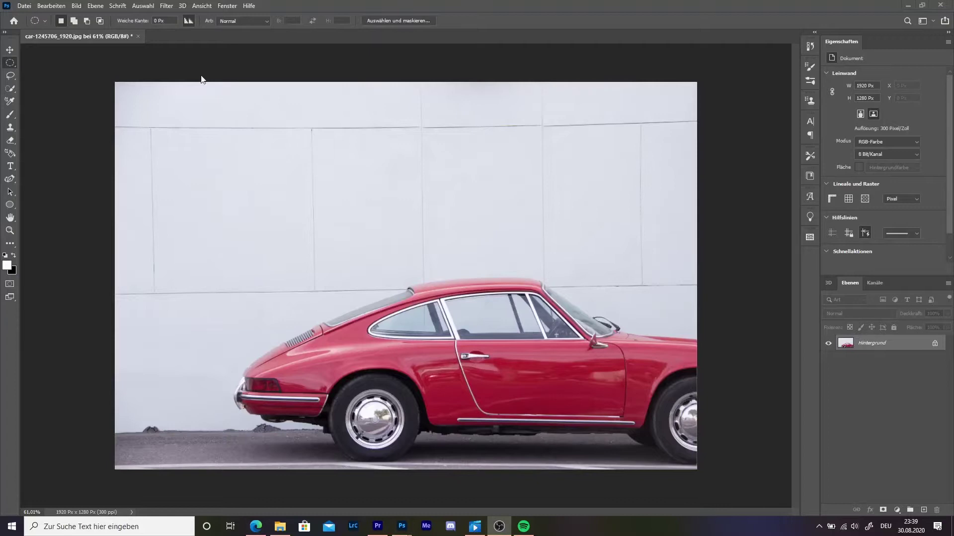
Brush a rough Quick Selection over the car, then replace it with Select Subject
{"action": "left_click", "coordinate": [9, 89]}
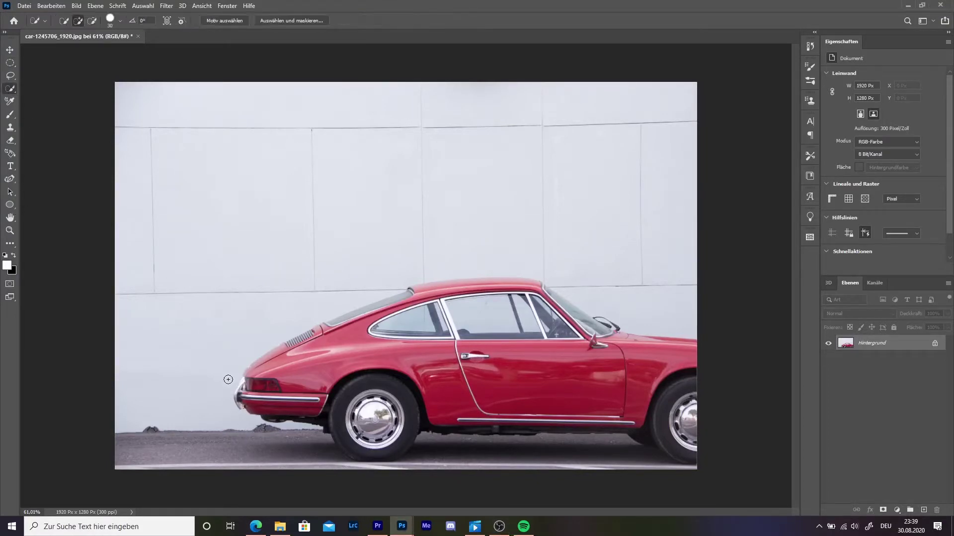
{"action": "left_click_drag", "start_coordinate": [280, 373], "coordinate": [381, 346]}
{"action": "left_click_drag", "start_coordinate": [406, 310], "coordinate": [444, 296]}
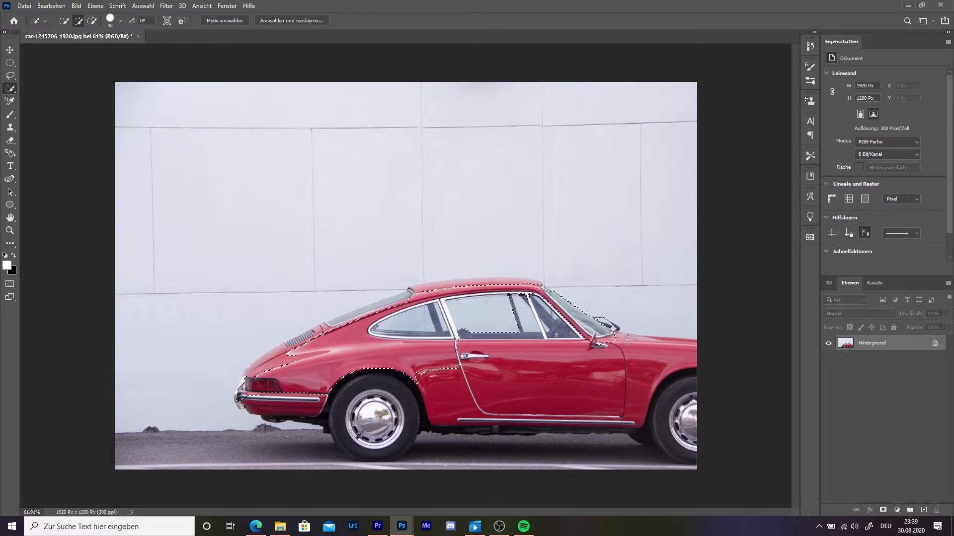
{"action": "mouse_move", "coordinate": [551, 423]}
{"action": "left_mouse_down"}
{"action": "mouse_move", "coordinate": [432, 382]}
{"action": "mouse_move", "coordinate": [373, 374]}
{"action": "mouse_move", "coordinate": [296, 394]}
{"action": "left_mouse_up"}
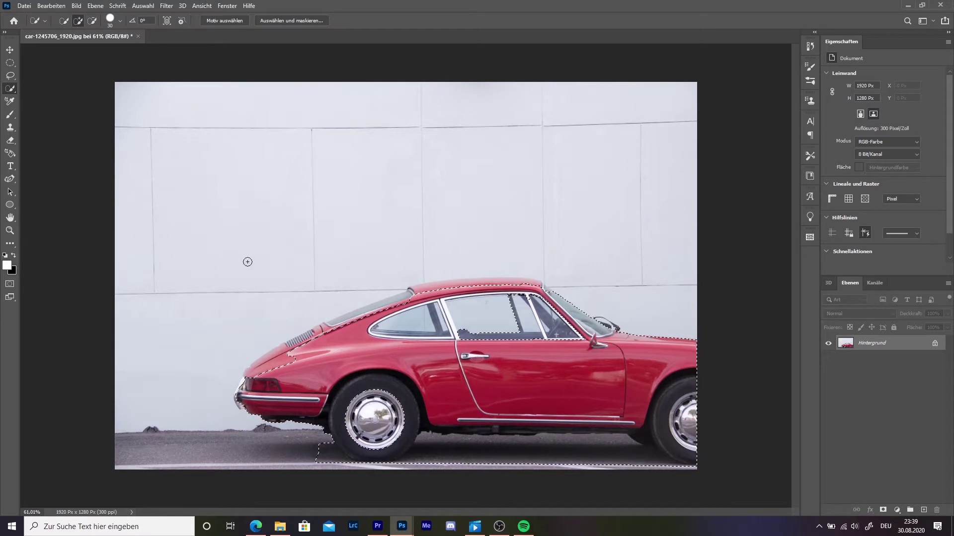
{"action": "left_click", "coordinate": [231, 25]}
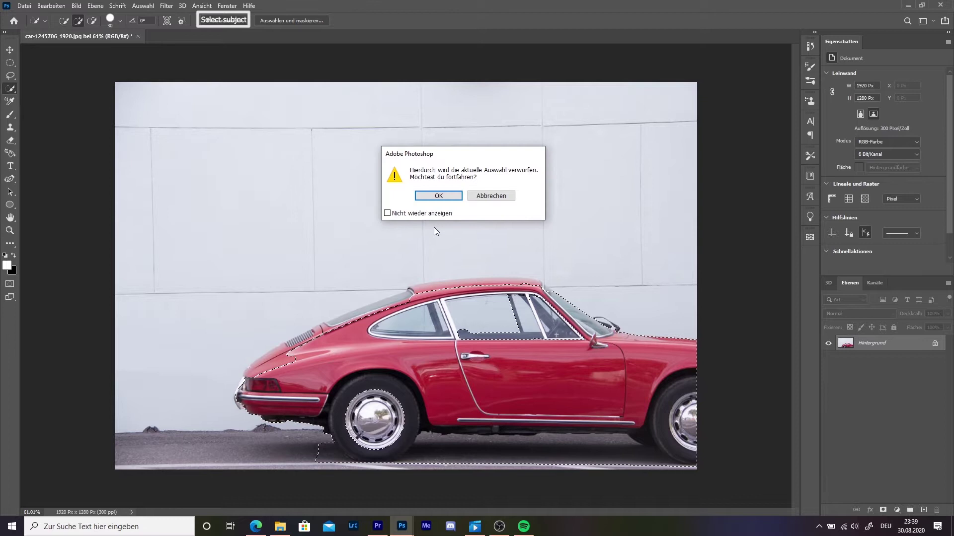
{"action": "left_click", "coordinate": [438, 195]}
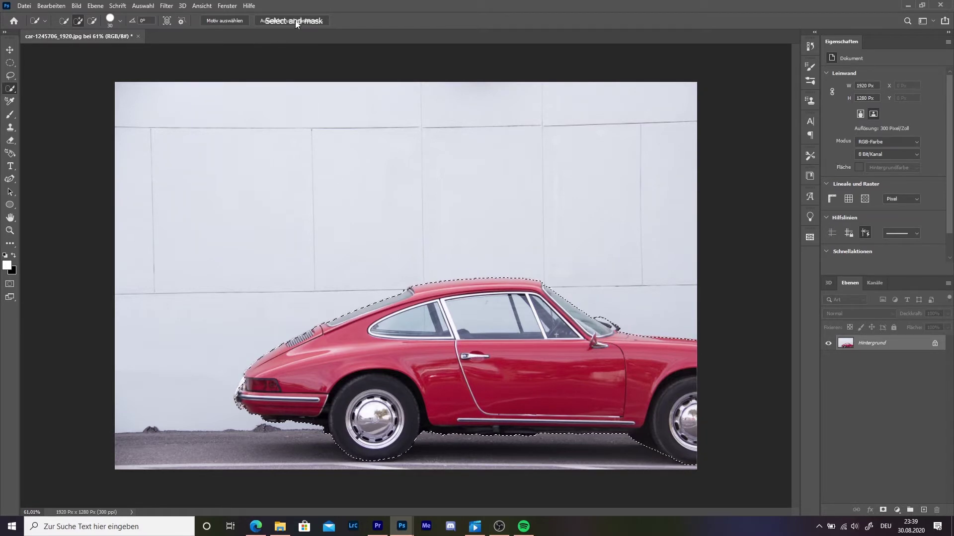
Open Select and Mask on the car selection with the Overlay view mode
{"action": "left_click", "coordinate": [143, 5]}
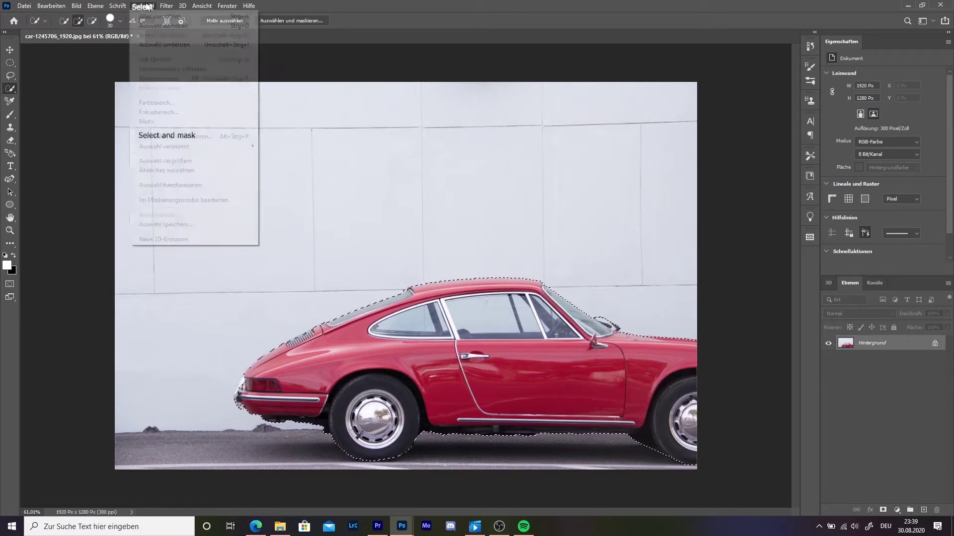
{"action": "left_click", "coordinate": [194, 136]}
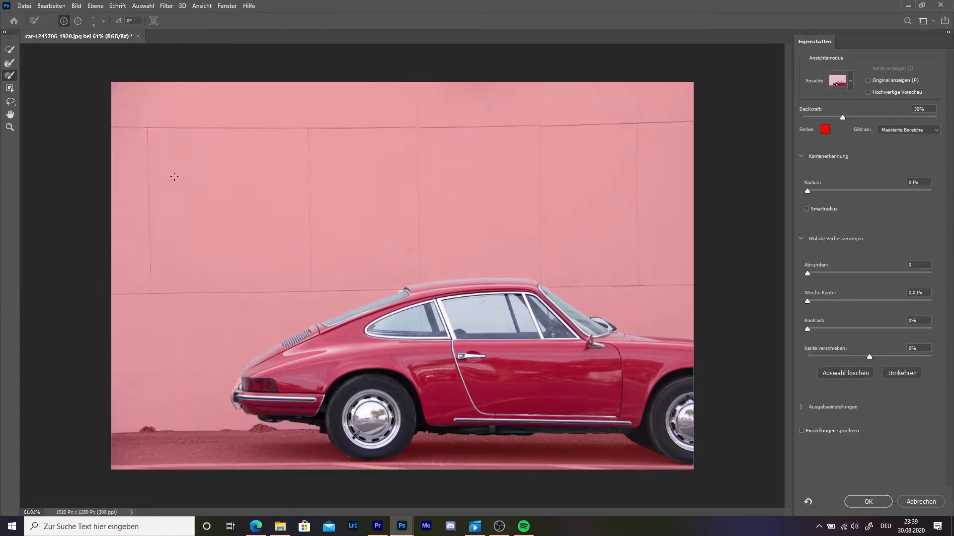
{"action": "left_click", "coordinate": [849, 83]}
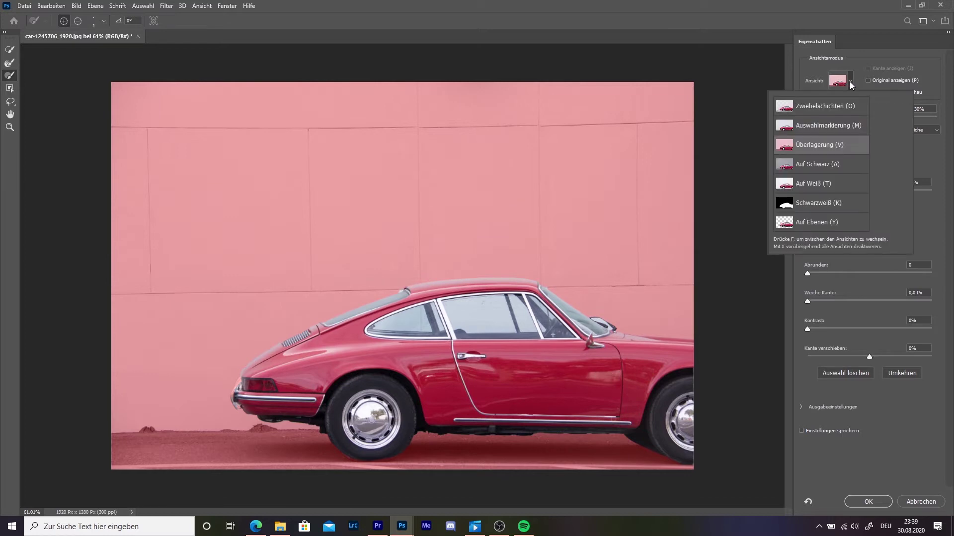
{"action": "left_click", "coordinate": [822, 145]}
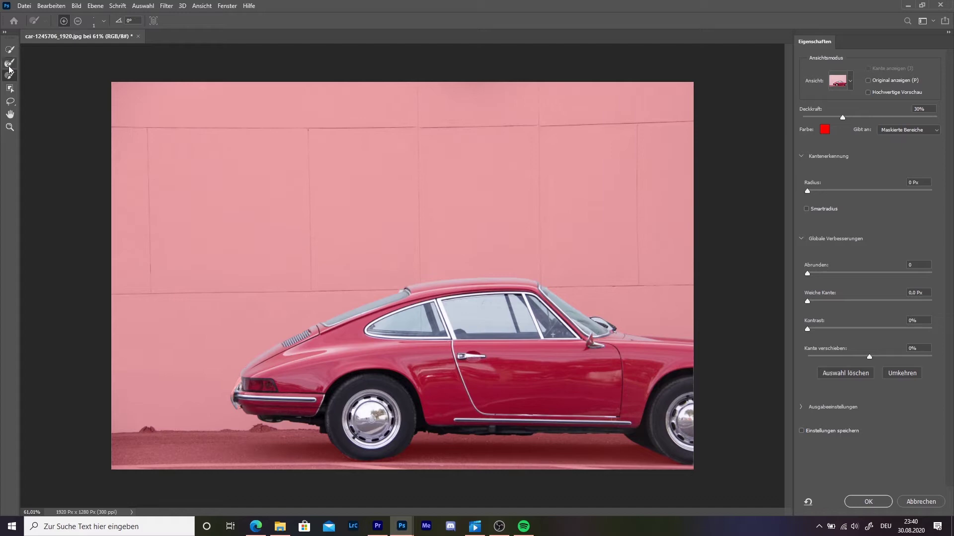
{"action": "scroll", "coordinate": [281, 368], "scroll_direction": "up", "scroll_amount": 4}
Resize the Refine Edge Brush and refine the rear corner and tyre's lower edge
{"action": "left_click", "coordinate": [103, 20]}
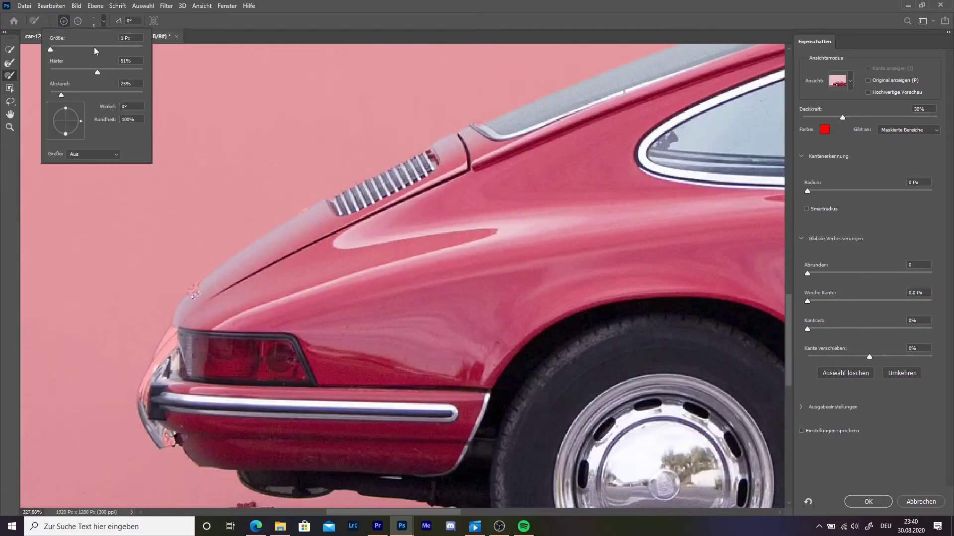
{"action": "left_click_drag", "start_coordinate": [67, 73], "coordinate": [51, 73]}
{"action": "left_click_drag", "start_coordinate": [142, 382], "coordinate": [172, 356]}
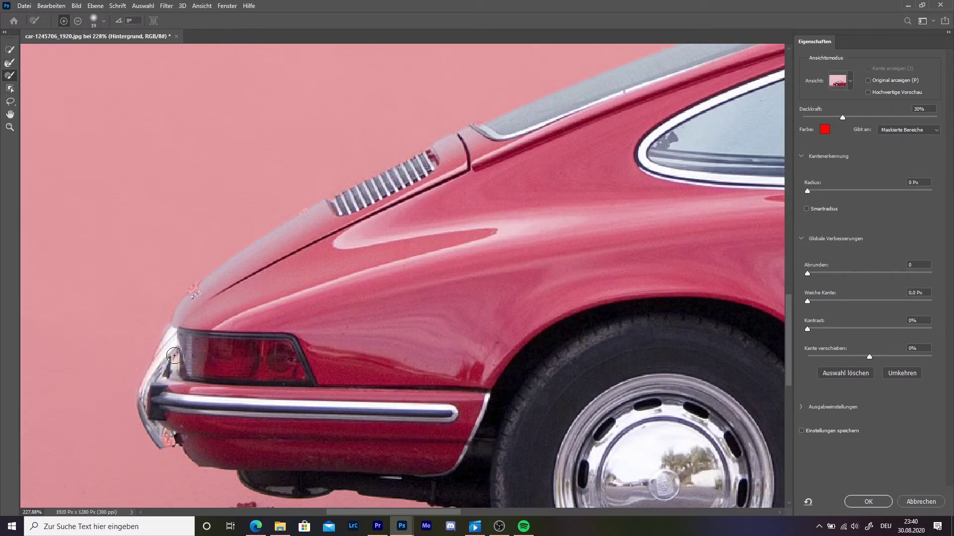
{"action": "scroll", "coordinate": [199, 316], "scroll_direction": "up", "scroll_amount": 3}
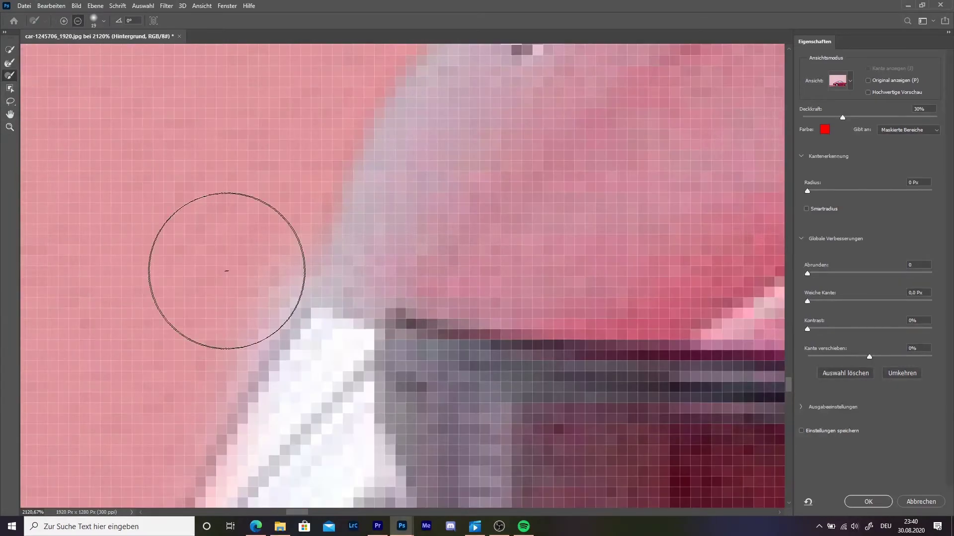
{"action": "scroll", "coordinate": [216, 261], "scroll_direction": "down", "scroll_amount": 3}
{"action": "scroll", "coordinate": [580, 375], "scroll_direction": "down", "scroll_amount": 2}
{"action": "scroll", "coordinate": [580, 375], "scroll_direction": "up", "scroll_amount": 3}
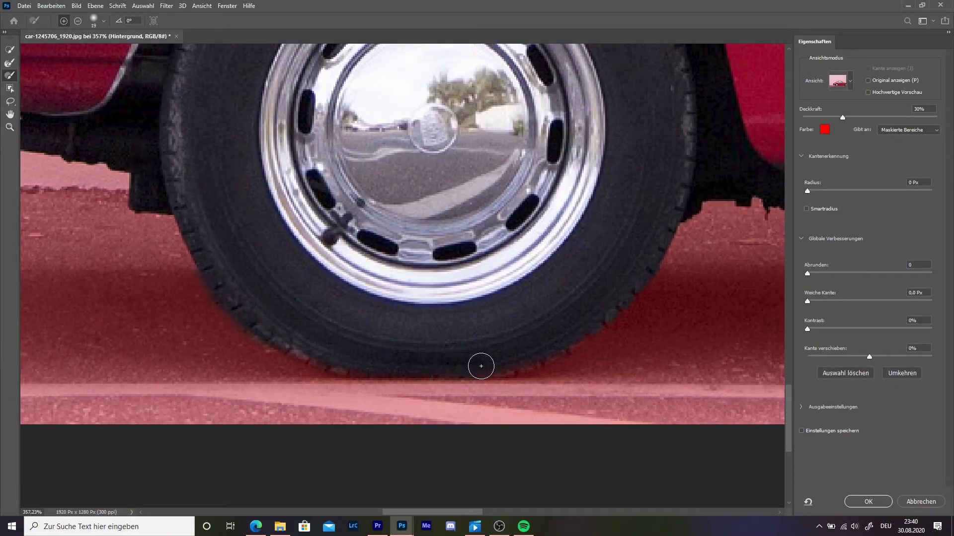
{"action": "scroll", "coordinate": [613, 284], "scroll_direction": "down", "scroll_amount": 5}
{"action": "scroll", "coordinate": [547, 414], "scroll_direction": "up", "scroll_amount": 3}
{"action": "scroll", "coordinate": [547, 415], "scroll_direction": "up", "scroll_amount": 2}
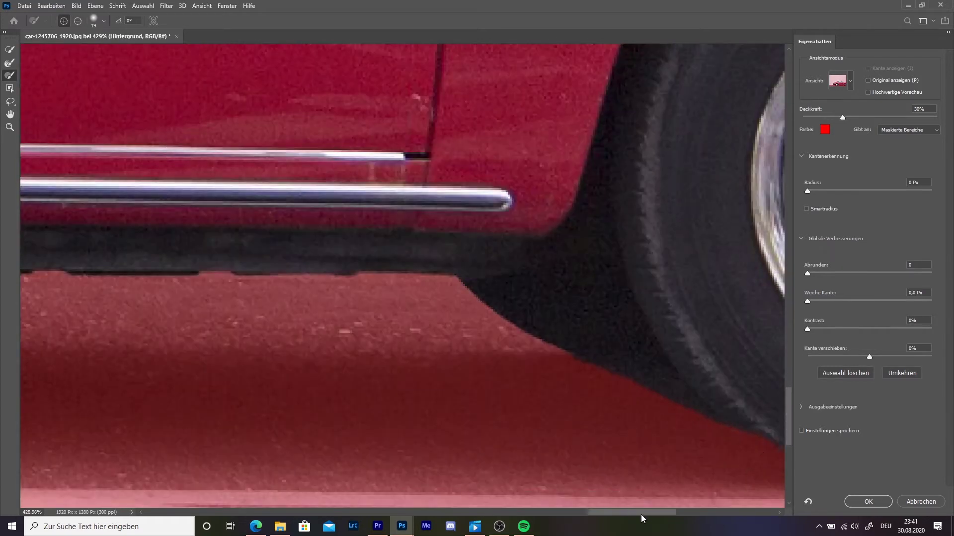
{"action": "left_click_drag", "start_coordinate": [547, 415], "coordinate": [664, 476]}
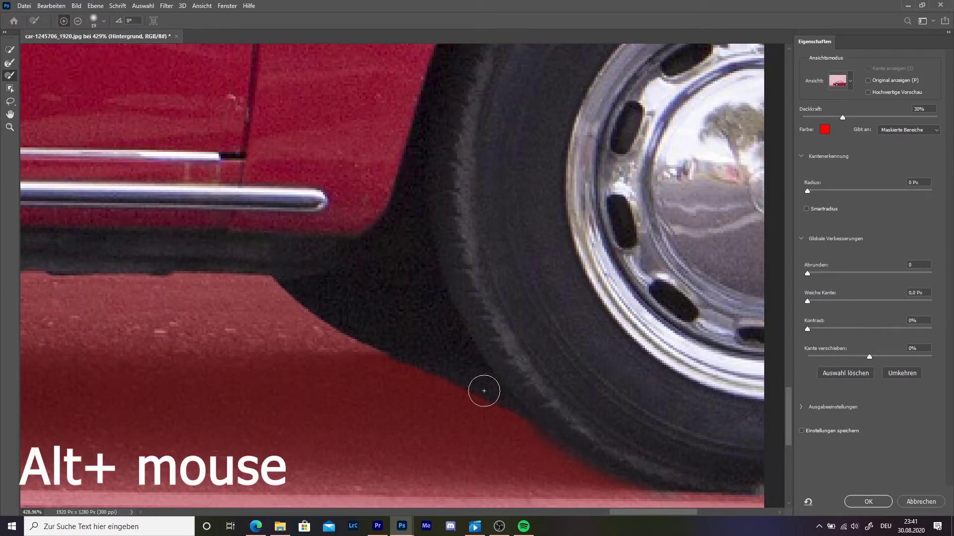
{"action": "left_click_drag", "start_coordinate": [462, 366], "coordinate": [403, 371]}
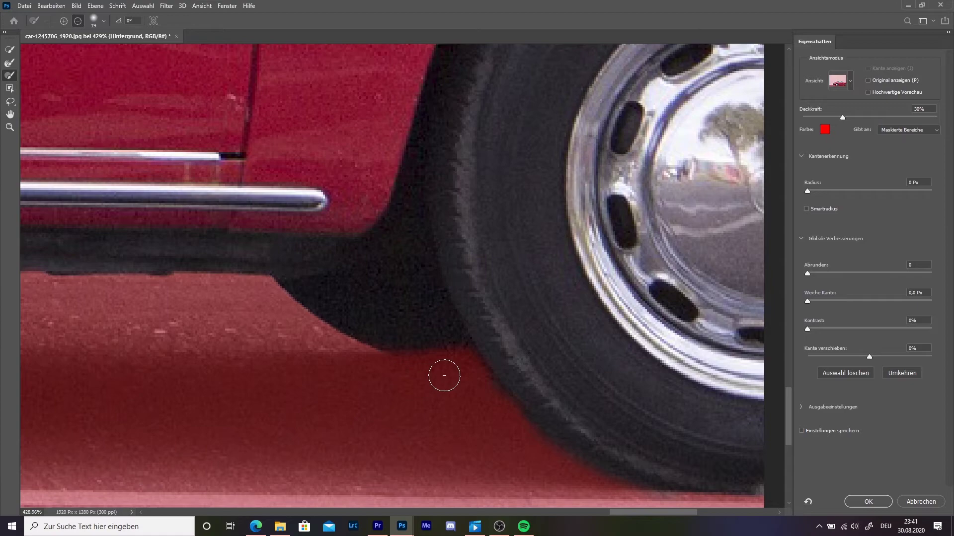
{"action": "scroll", "coordinate": [493, 318], "scroll_direction": "down", "scroll_amount": 5}
{"action": "scroll", "coordinate": [610, 321], "scroll_direction": "up", "scroll_amount": 5}
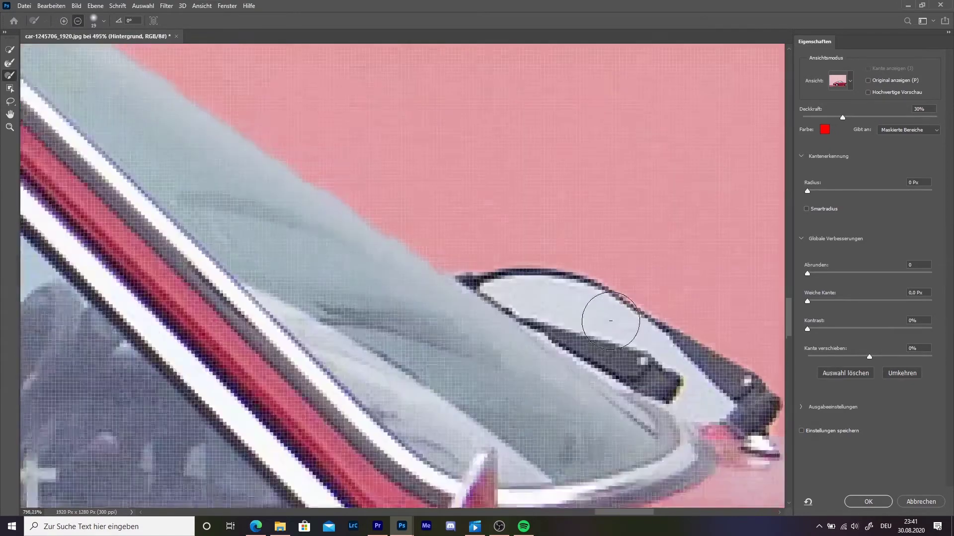
{"action": "scroll", "coordinate": [611, 321], "scroll_direction": "up", "scroll_amount": 3}
Shrink the brush to 3 px and exclude the wall around the wiper
{"action": "left_click", "coordinate": [97, 20]}
{"action": "left_click_drag", "start_coordinate": [478, 287], "coordinate": [573, 298]}
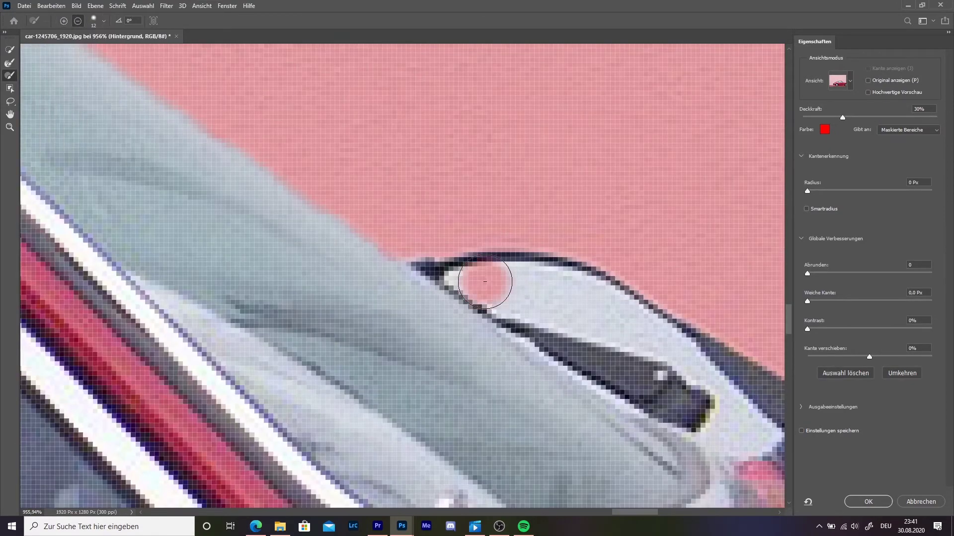
{"action": "left_click", "coordinate": [103, 21]}
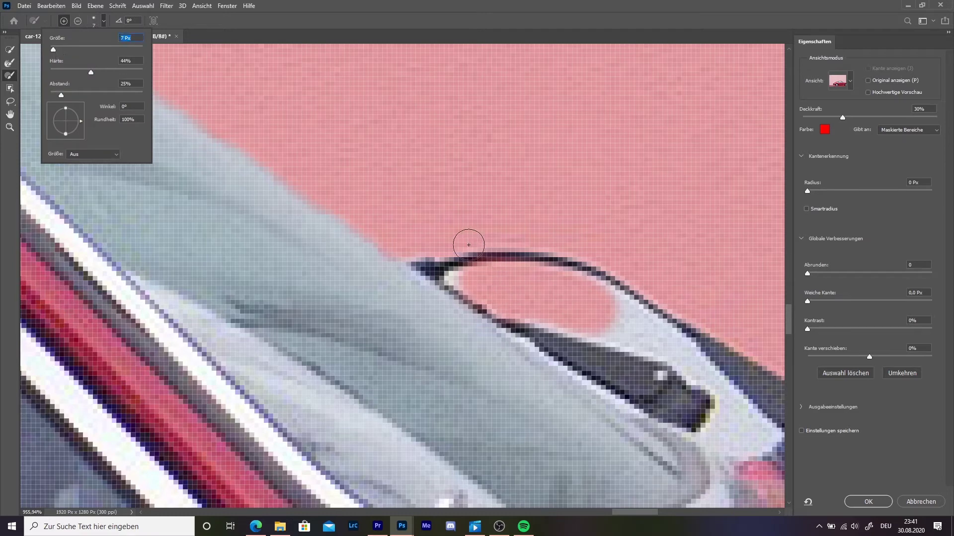
{"action": "key", "text": "Return"}
{"action": "scroll", "coordinate": [468, 244], "scroll_direction": "up", "scroll_amount": 3}
{"action": "left_click", "coordinate": [103, 21]}
{"action": "left_click_drag", "start_coordinate": [54, 49], "coordinate": [52, 50]}
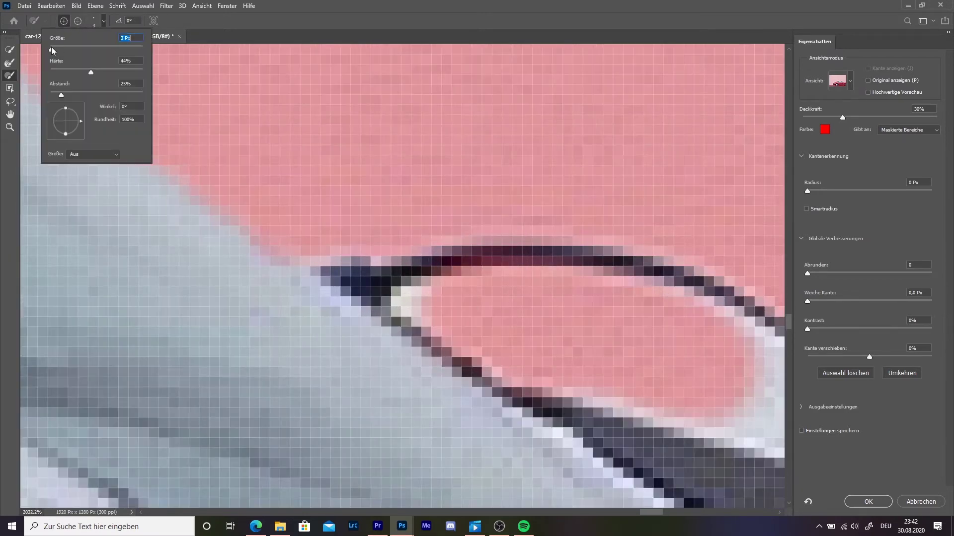
{"action": "key", "text": "Return"}
{"action": "scroll", "coordinate": [533, 410], "scroll_direction": "down", "scroll_amount": 1}
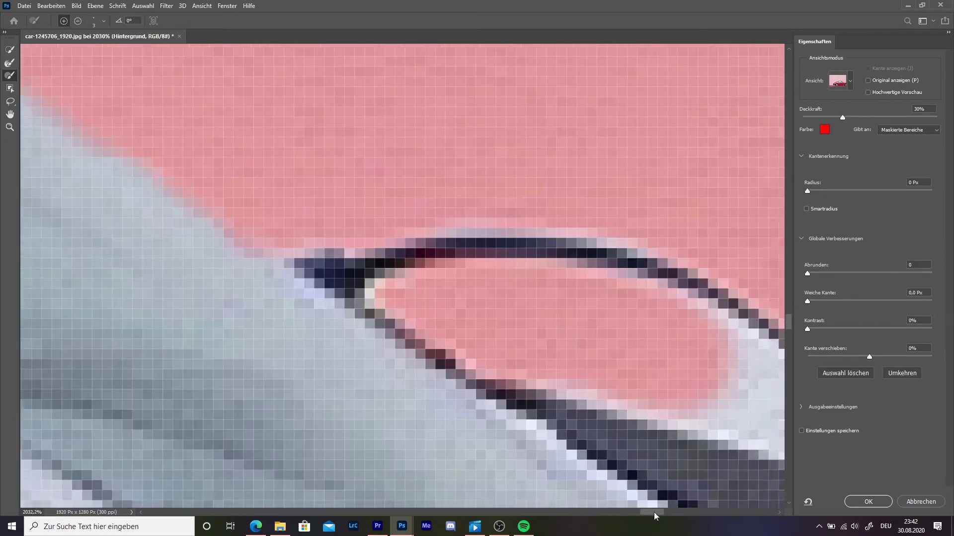
{"action": "scroll", "coordinate": [410, 198], "scroll_direction": "down", "scroll_amount": 3}
{"action": "mouse_move", "coordinate": [409, 198]}
{"action": "left_mouse_down"}
{"action": "mouse_move", "coordinate": [504, 268]}
{"action": "mouse_move", "coordinate": [410, 260]}
{"action": "mouse_move", "coordinate": [609, 358]}
{"action": "left_mouse_up"}
{"action": "scroll", "coordinate": [608, 358], "scroll_direction": "down", "scroll_amount": 3}
{"action": "left_click_drag", "start_coordinate": [387, 157], "coordinate": [656, 281]}
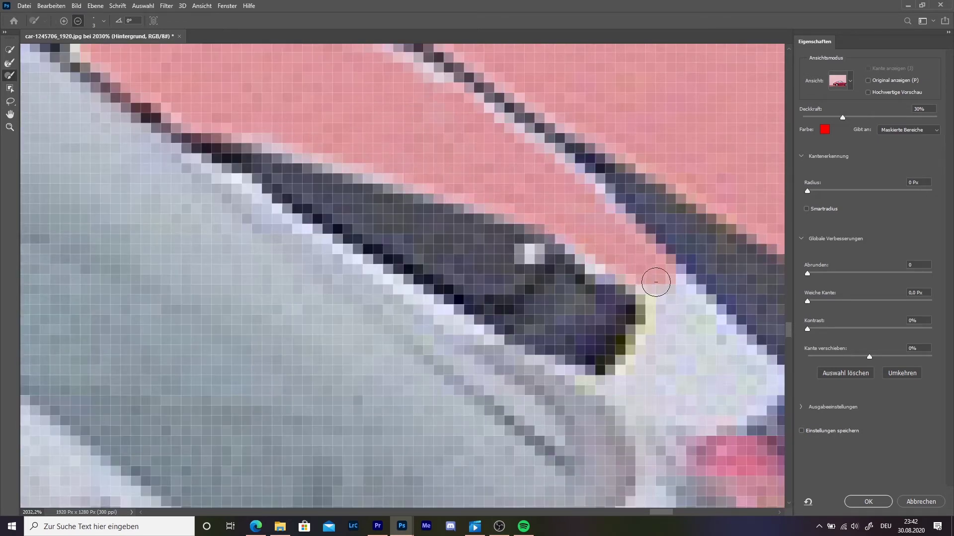
{"action": "scroll", "coordinate": [655, 282], "scroll_direction": "down", "scroll_amount": 3}
{"action": "scroll", "coordinate": [660, 411], "scroll_direction": "down", "scroll_amount": 3}
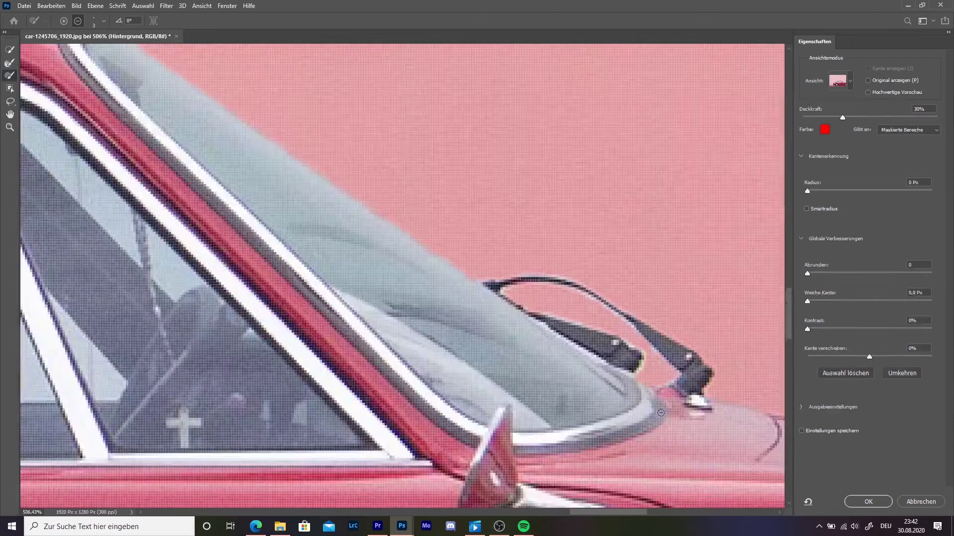
{"action": "scroll", "coordinate": [660, 412], "scroll_direction": "up", "scroll_amount": 3}
{"action": "scroll", "coordinate": [558, 236], "scroll_direction": "down", "scroll_amount": 10}
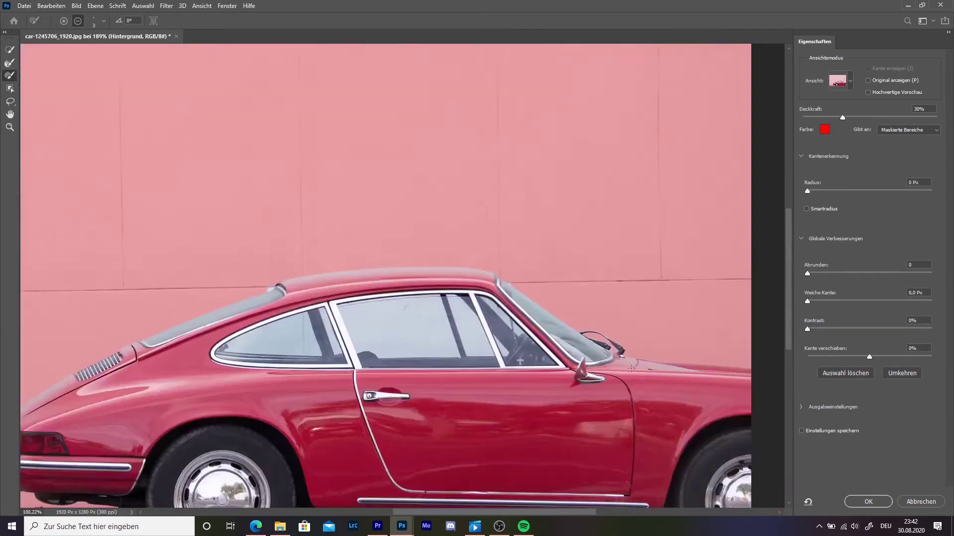
Accept the refined selection, add it as a layer mask, and nudge the car layer
{"action": "left_click", "coordinate": [871, 502]}
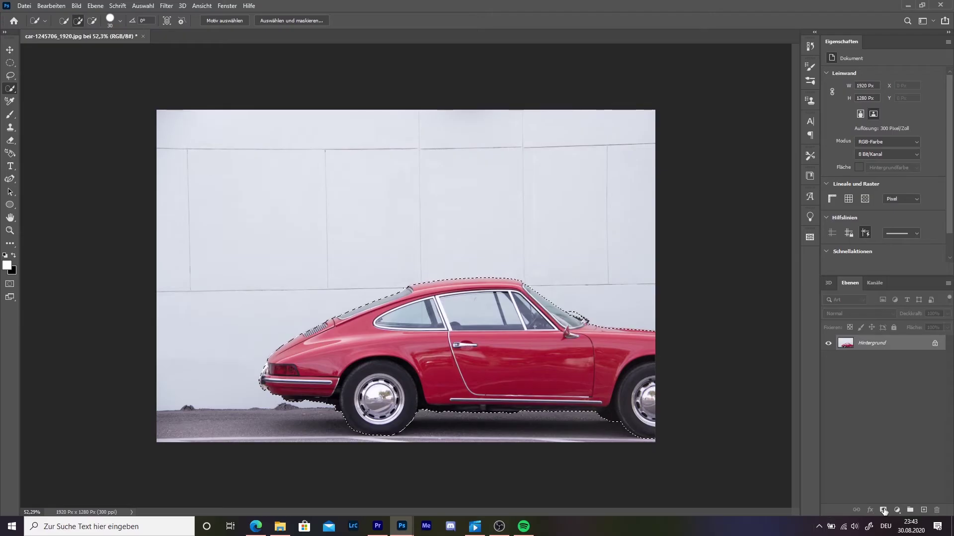
{"action": "left_click", "coordinate": [883, 510]}
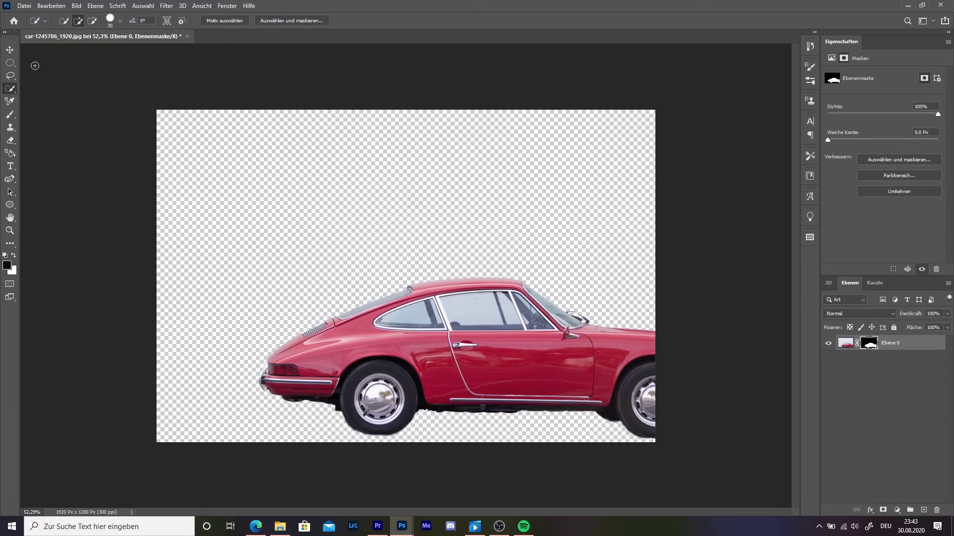
{"action": "left_click", "coordinate": [12, 50]}
{"action": "mouse_move", "coordinate": [432, 367]}
{"action": "left_mouse_down"}
{"action": "mouse_move", "coordinate": [330, 280]}
{"action": "mouse_move", "coordinate": [459, 375]}
{"action": "left_mouse_up"}
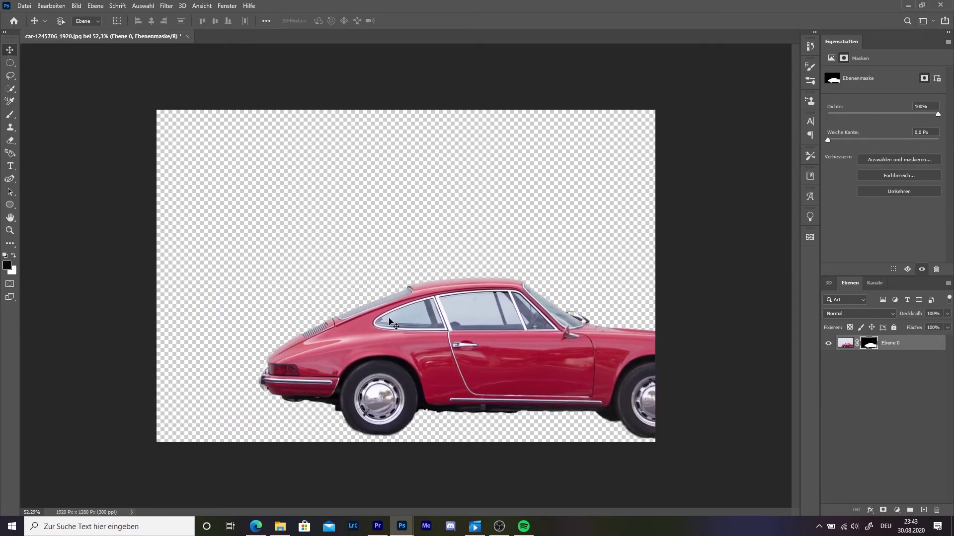
Undo back to the car selection and invert it to select the background
{"action": "key", "text": "ctrl+z"}
{"action": "key", "text": "ctrl+z"}
{"action": "key", "text": "ctrl+z"}
{"action": "key", "text": "ctrl+z"}
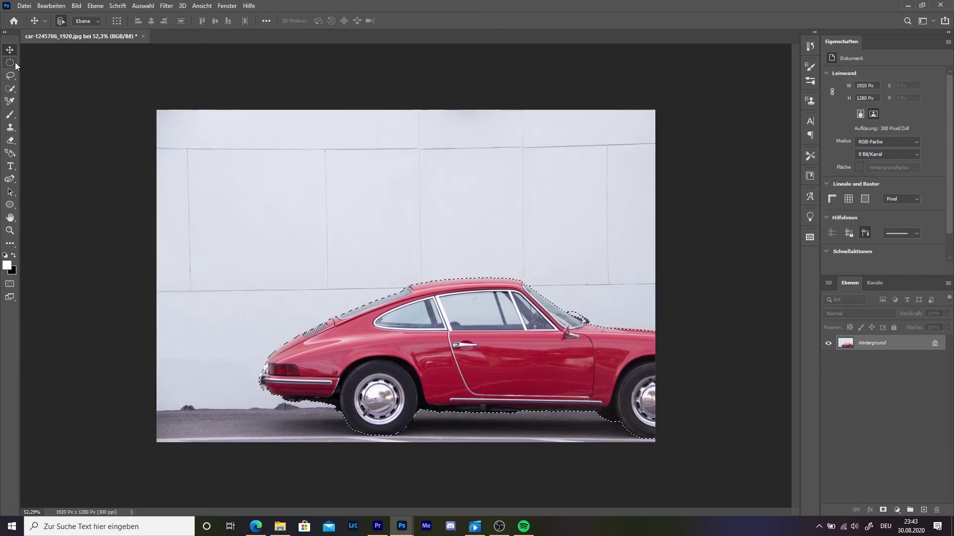
{"action": "left_click", "coordinate": [10, 62]}
{"action": "right_click", "coordinate": [408, 300]}
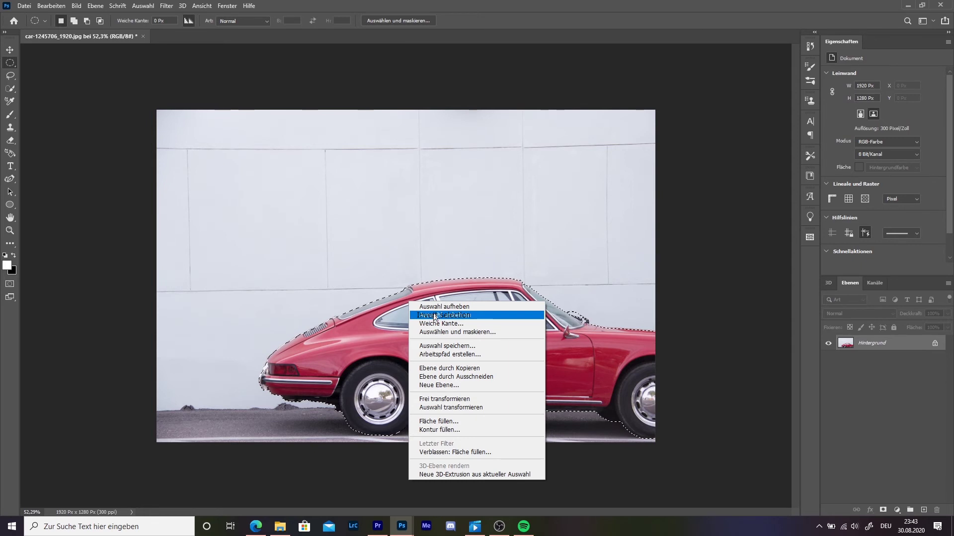
{"action": "left_click", "coordinate": [432, 315]}
{"action": "left_click", "coordinate": [341, 251]}
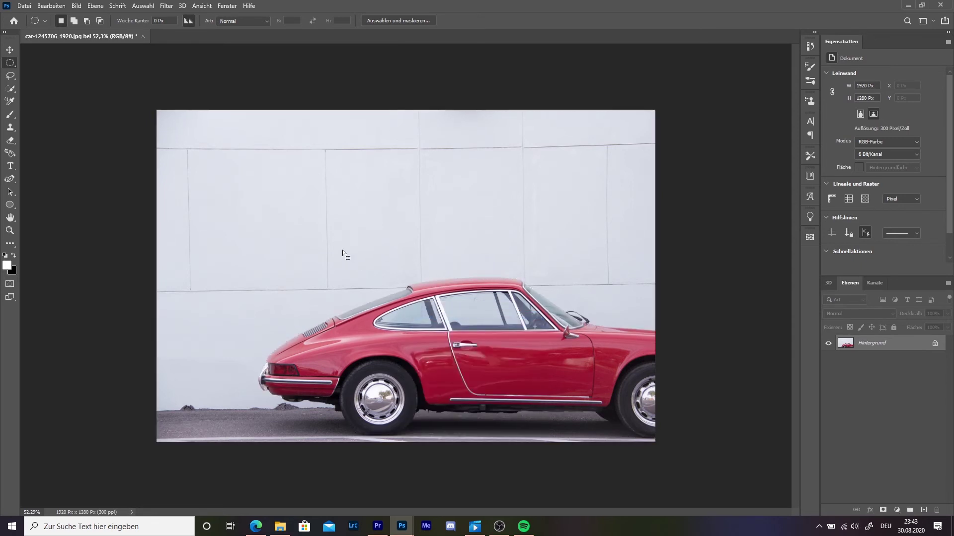
{"action": "key", "text": "ctrl+z"}
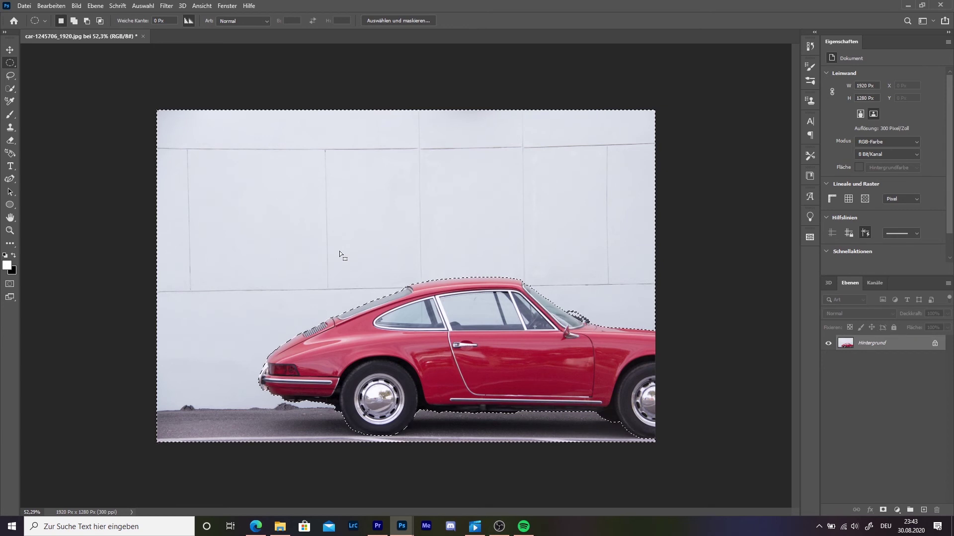
Fill the selected background around the car with White
{"action": "key", "text": "shift+F5"}
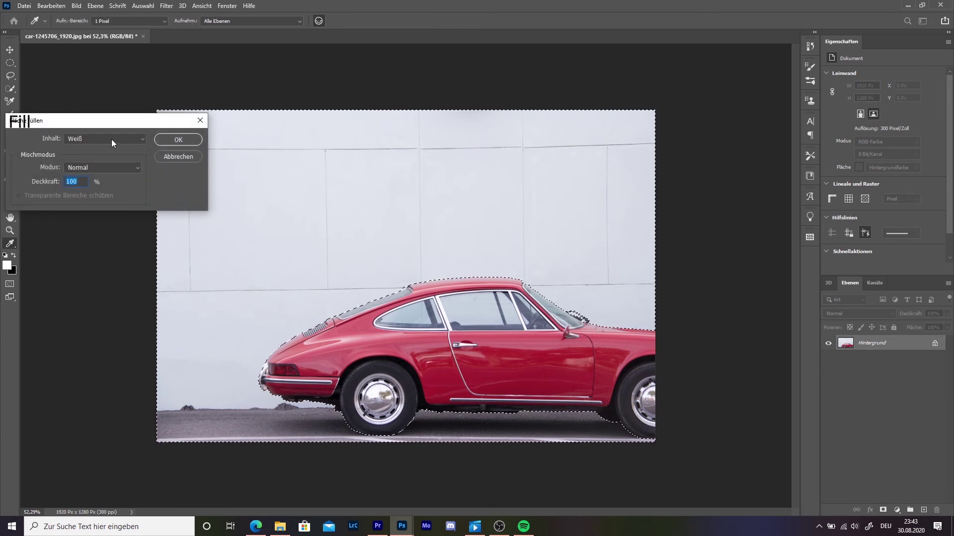
{"action": "left_click", "coordinate": [111, 140]}
{"action": "left_click", "coordinate": [95, 231]}
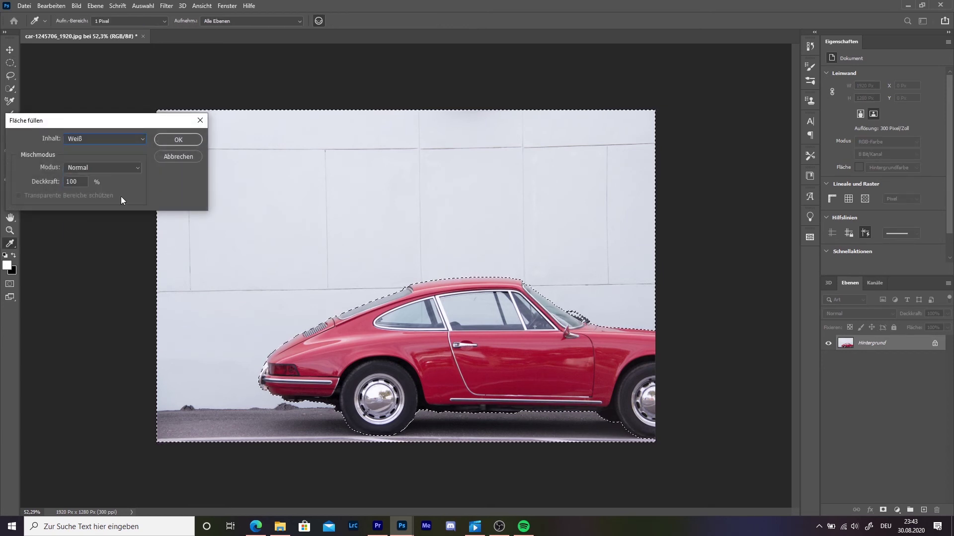
{"action": "left_click", "coordinate": [190, 139]}
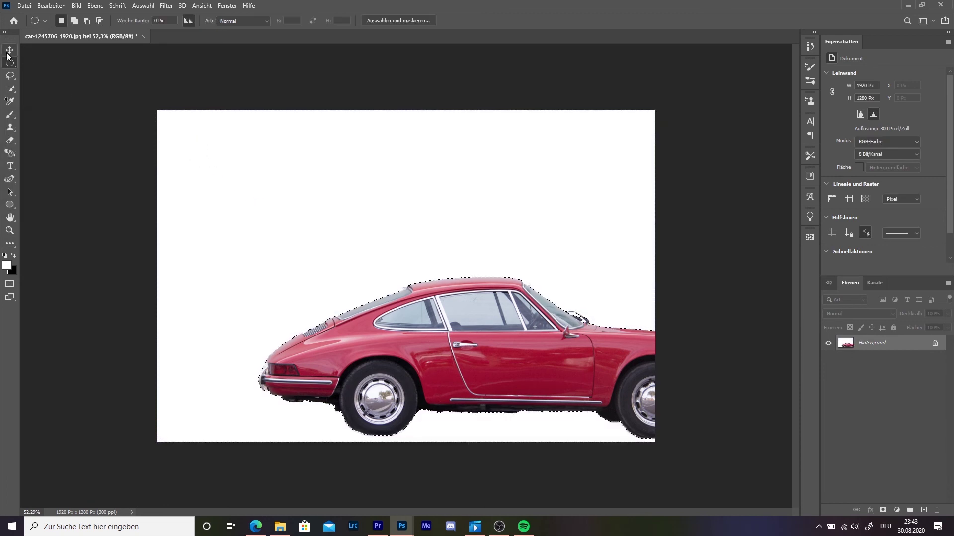
Clear the selection with Deselect from the canvas right-click menu
{"action": "left_click", "coordinate": [10, 62]}
{"action": "right_click", "coordinate": [250, 216]}
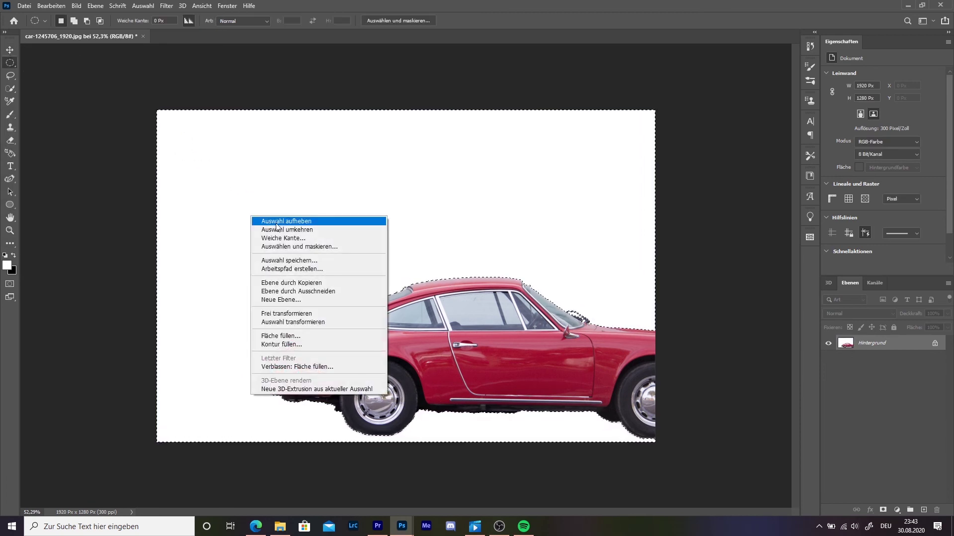
{"action": "left_click", "coordinate": [270, 219]}
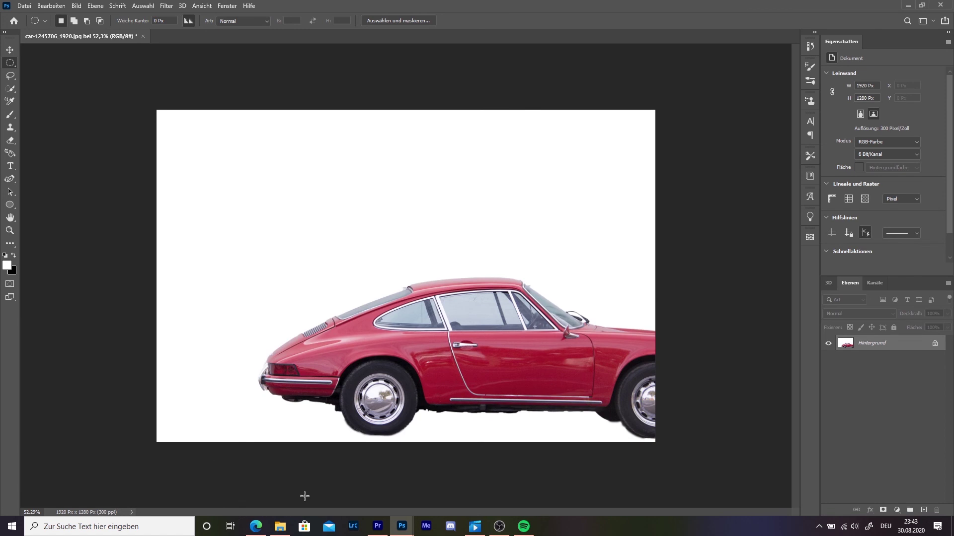